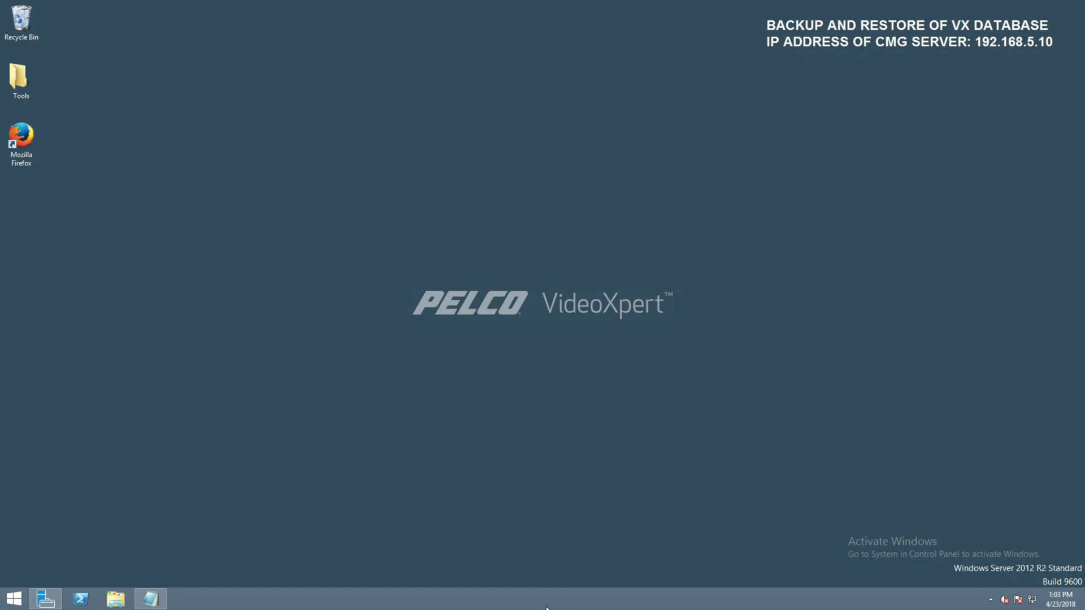
# - Check that D:\VideoXpert-Backup contains the corebackup-2018-04-23T07-09-47Z backup, then close File Explorer
pyautogui.click(115, 599)
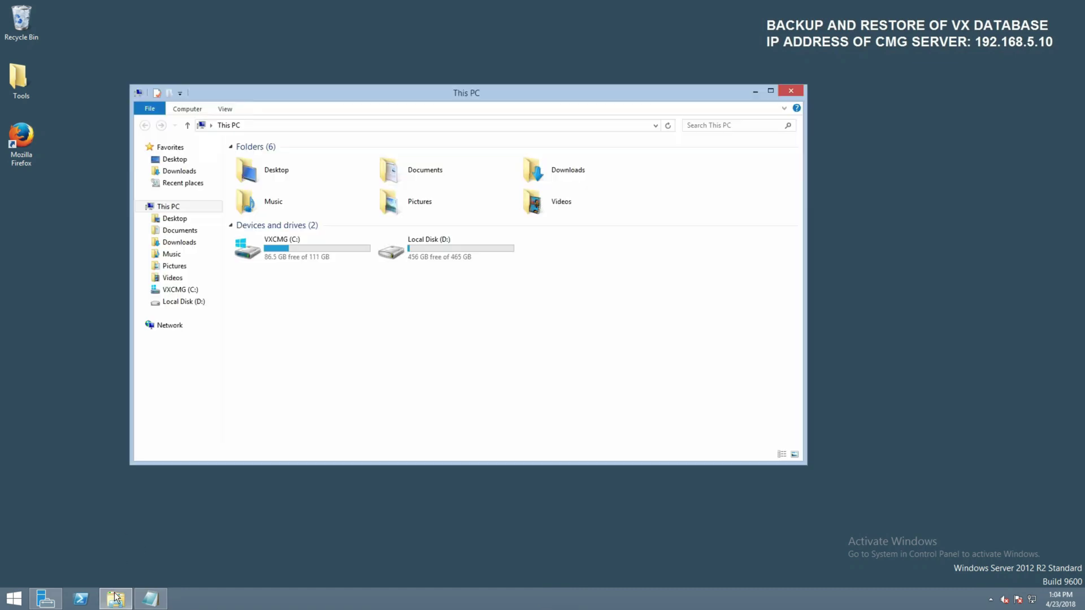
pyautogui.doubleClick(443, 244)
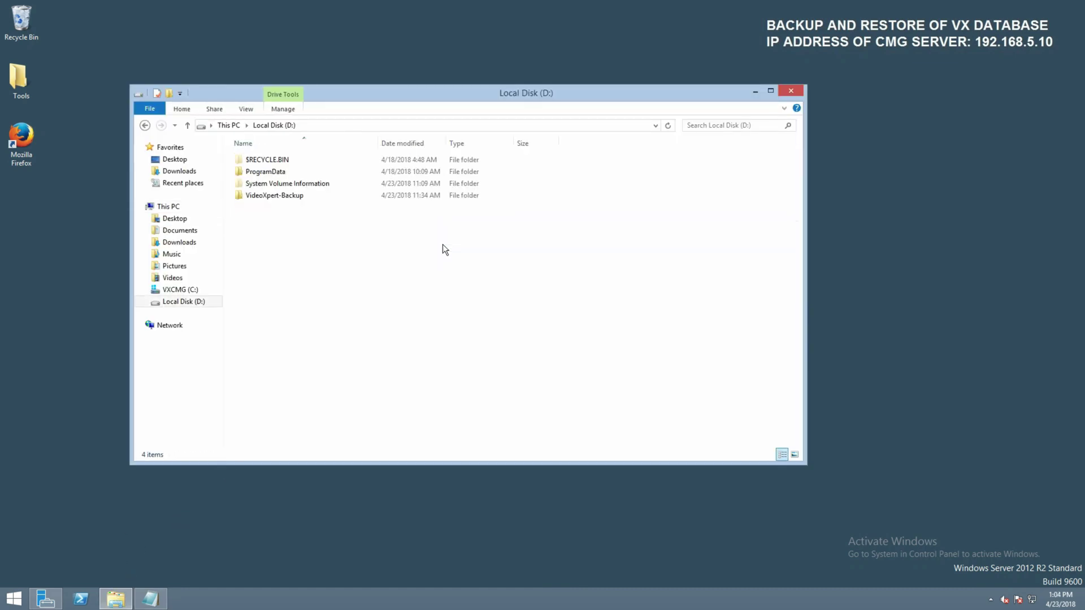
pyautogui.click(272, 197)
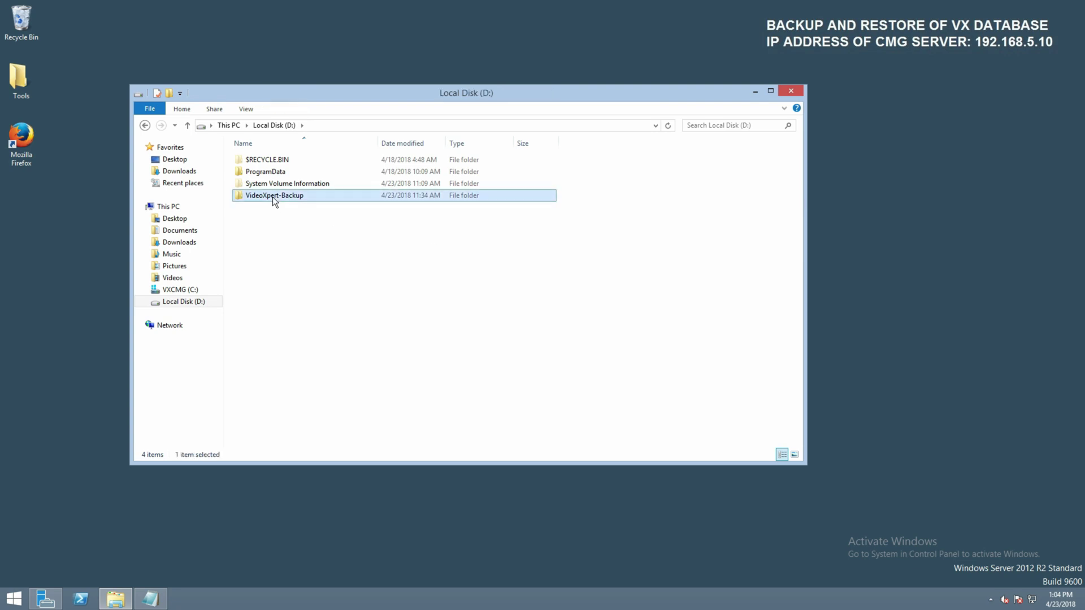
pyautogui.doubleClick(272, 196)
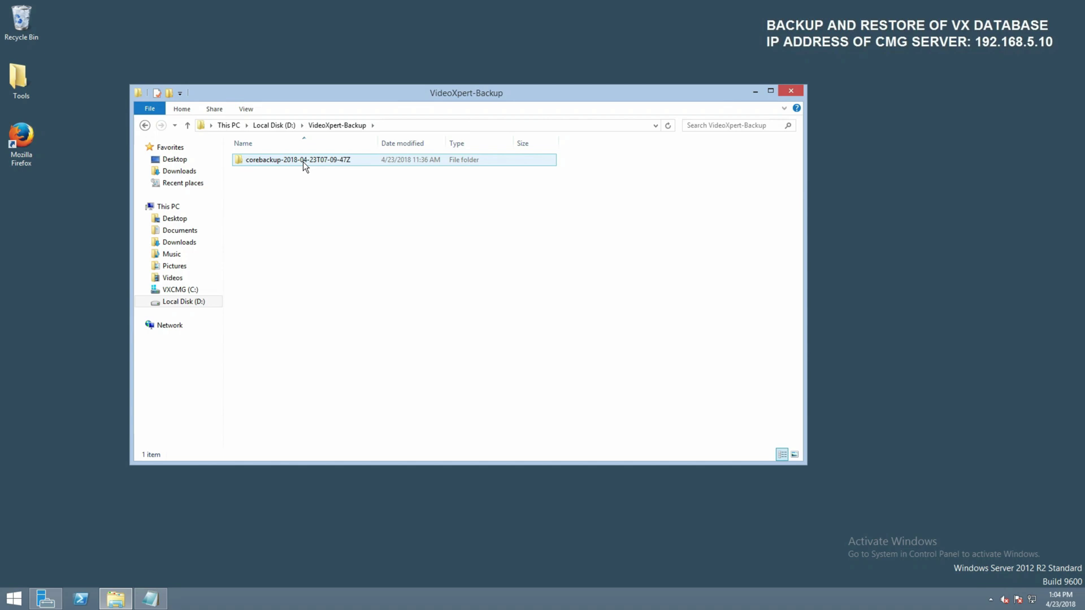
pyautogui.click(791, 91)
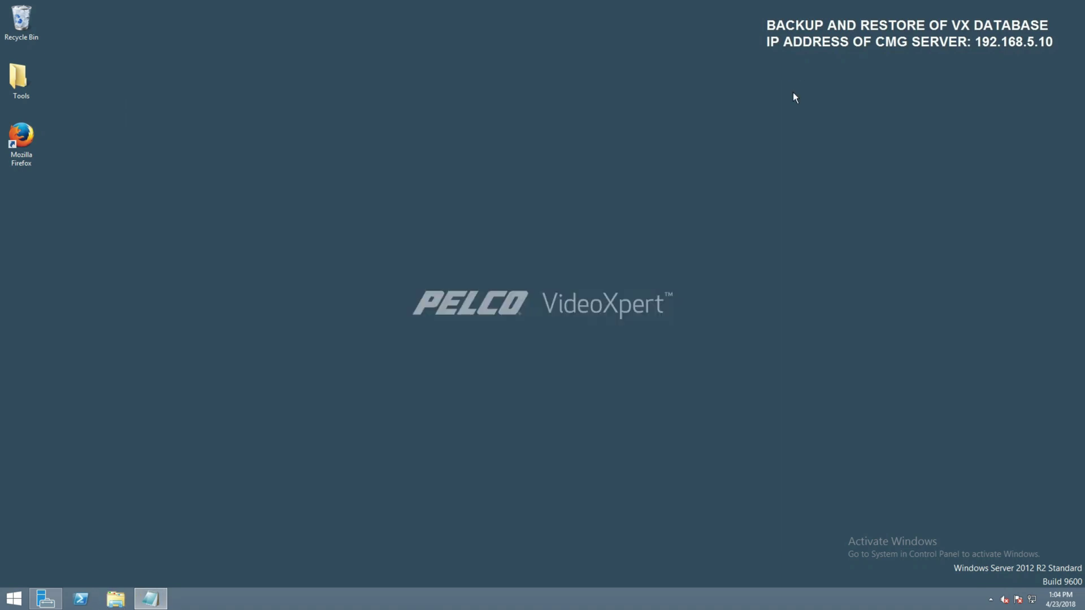
# - Copy the restoreUtil.bat --backup command line for core 192.168.5.10 from the Notepad notes
pyautogui.click(152, 600)
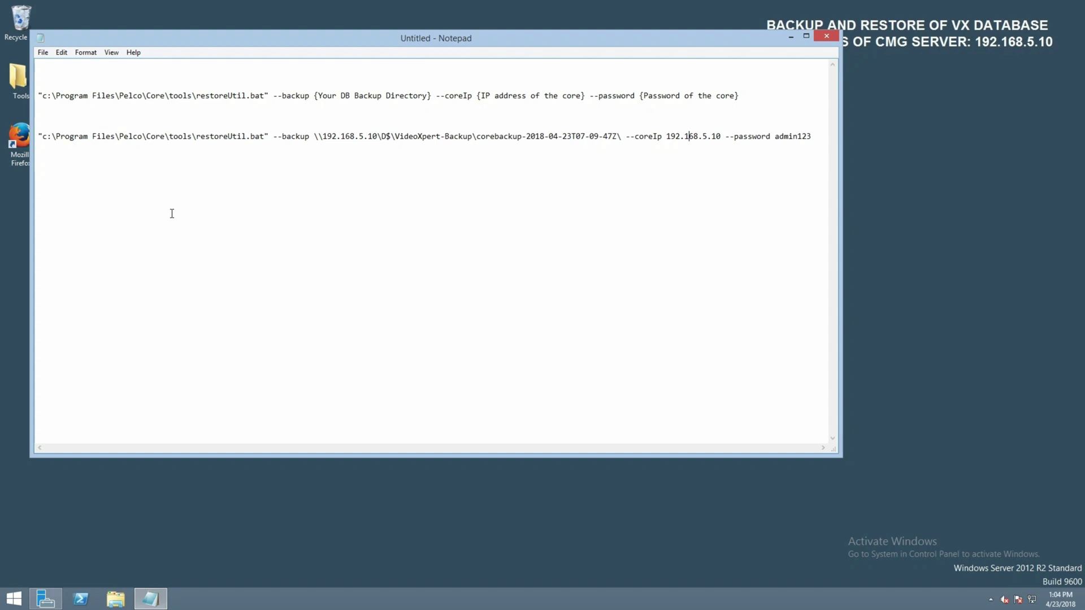
pyautogui.press('Right')
pyautogui.press('Right')
pyautogui.press('Right')
pyautogui.press('Right')
pyautogui.moveTo(37, 133); pyautogui.dragTo(814, 138)
pyautogui.rightClick(644, 140)
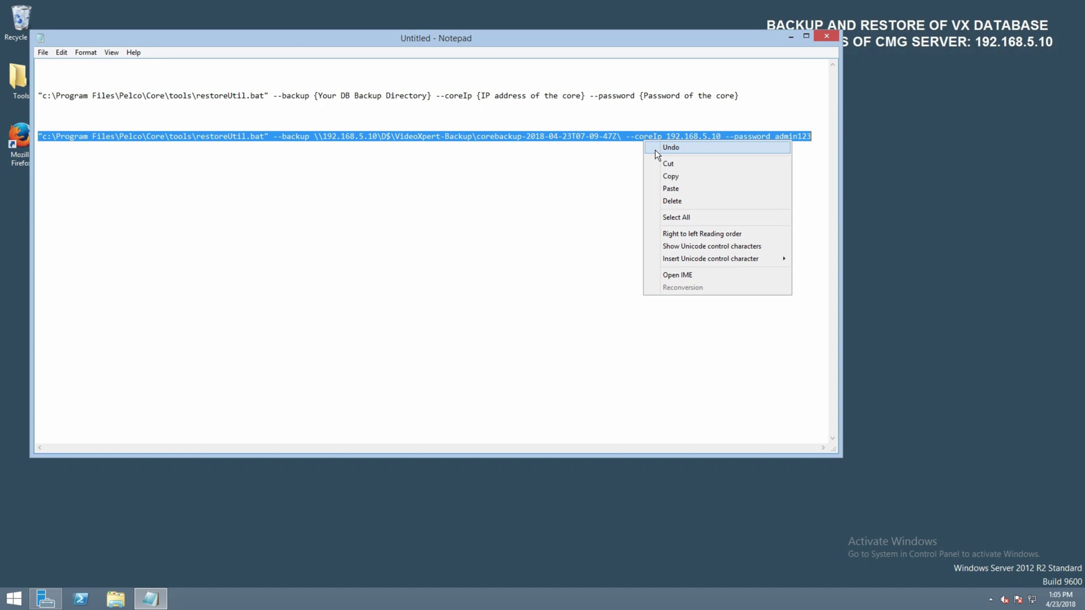
pyautogui.click(661, 177)
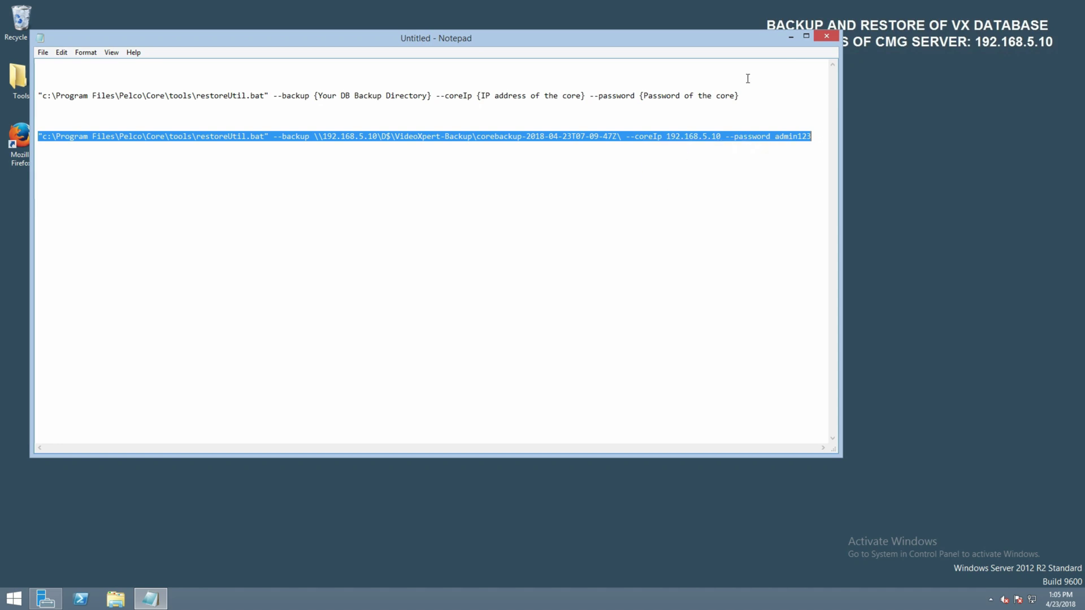
pyautogui.click(790, 37)
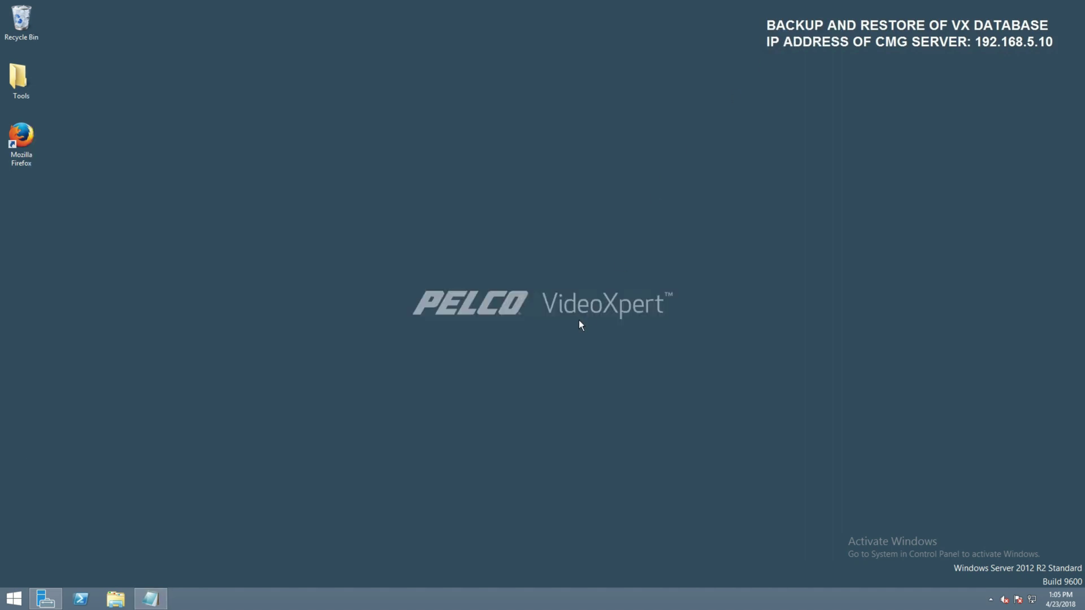
# - Paste the copied restoreUtil.bat restore command into a cmd console and run it
pyautogui.press('super+r')
pyautogui.write('cmd')
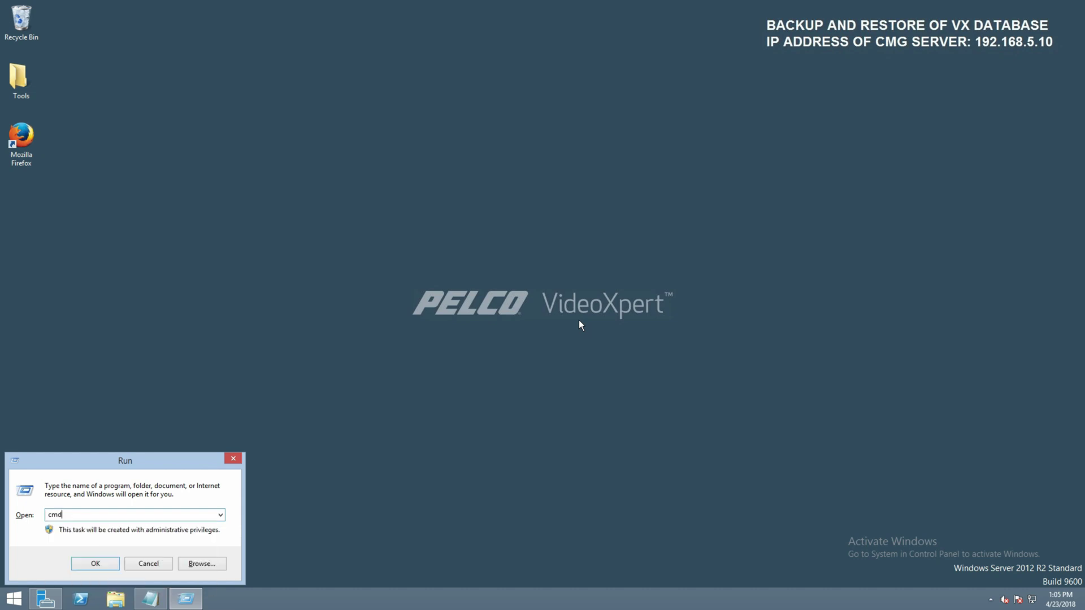
pyautogui.press('Return')
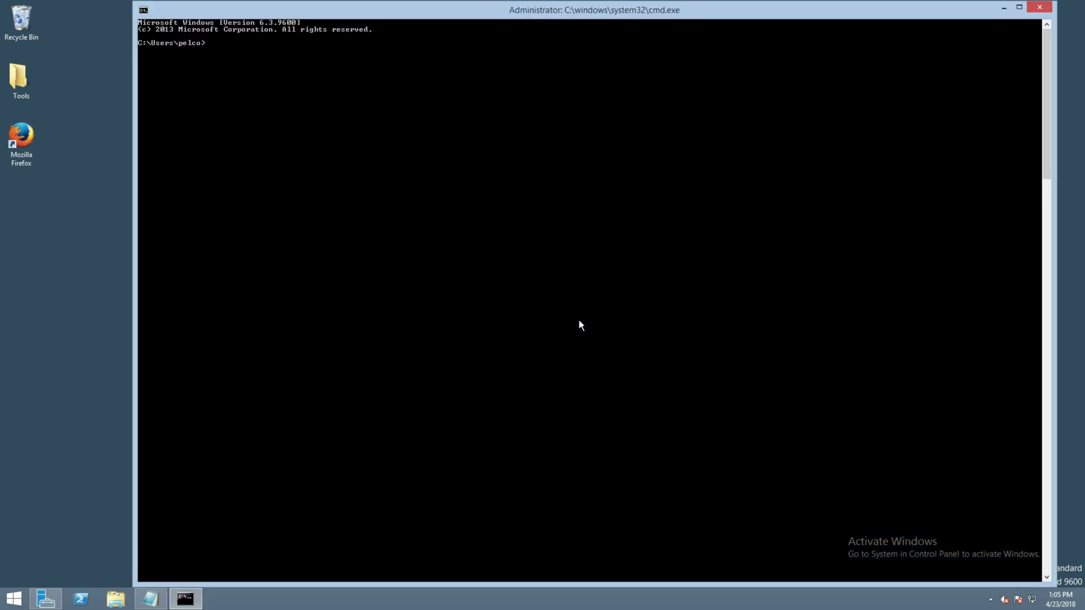
pyautogui.rightClick(230, 49)
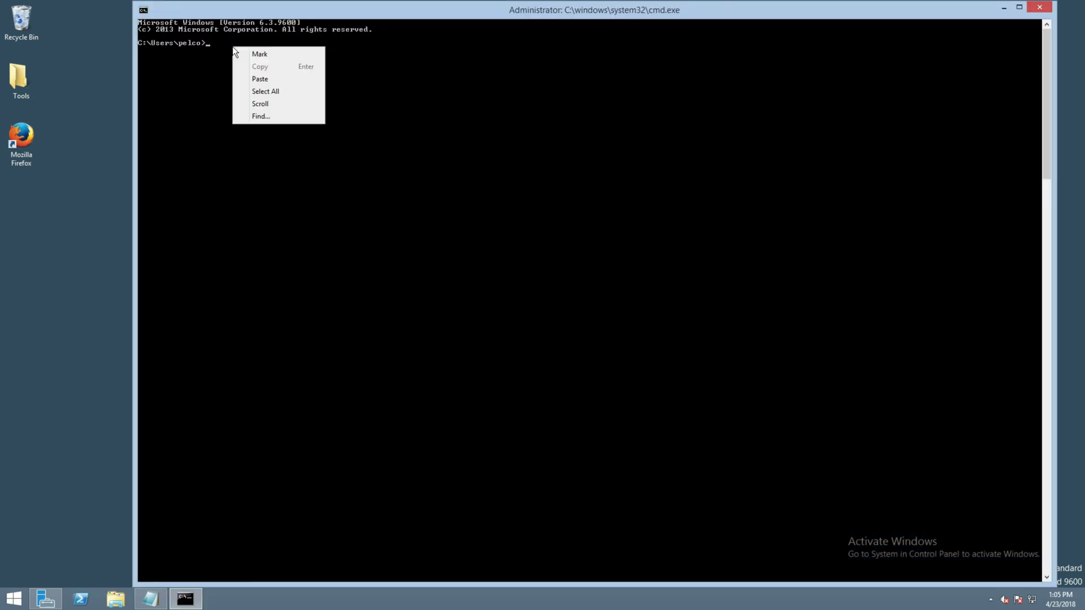
pyautogui.click(256, 77)
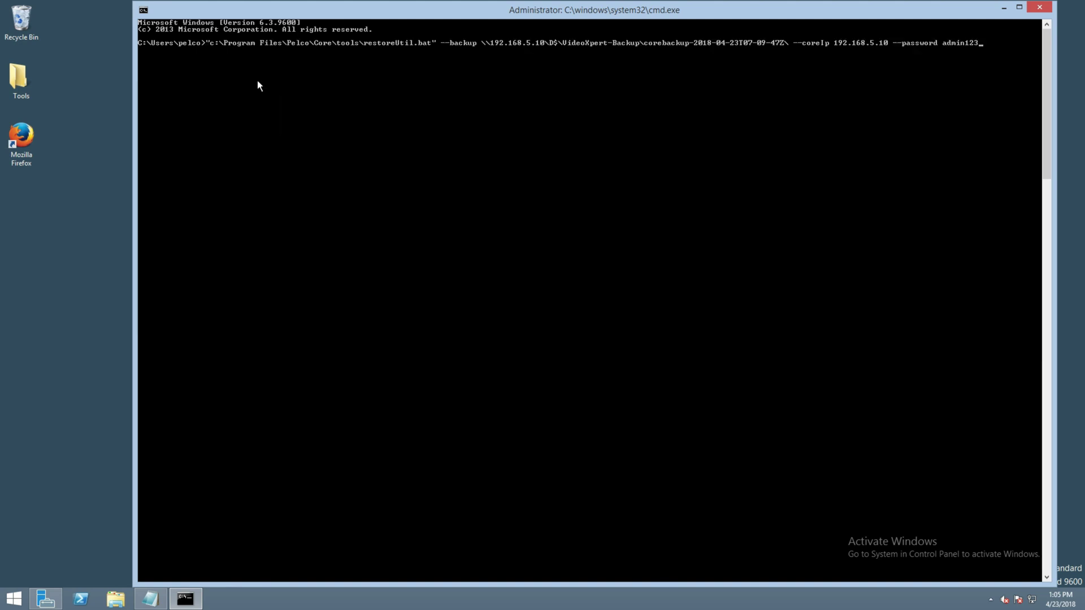
pyautogui.press('Return')
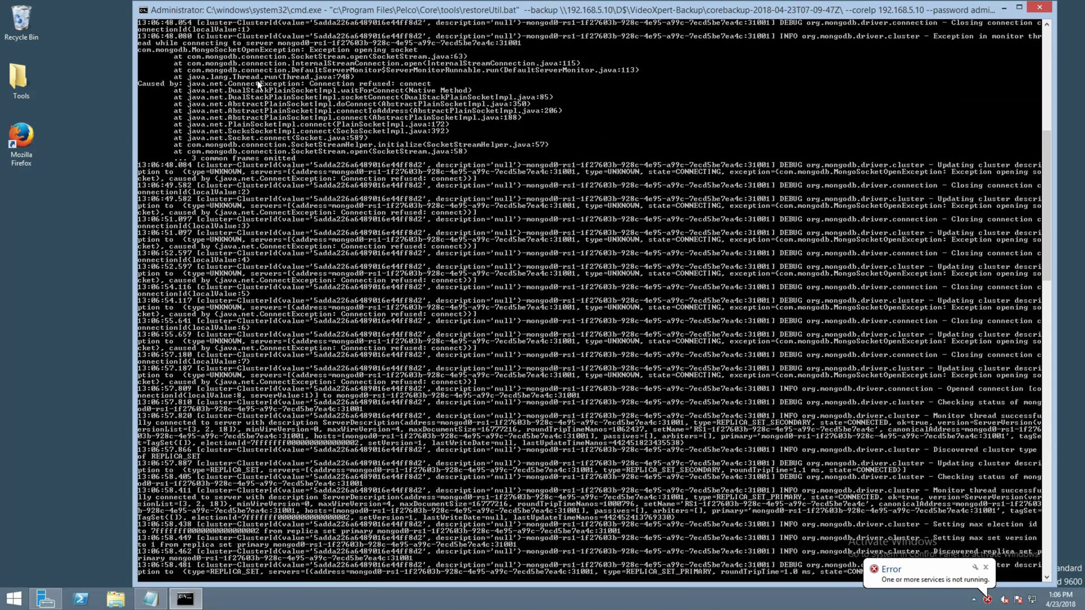
# - Select the SUCCESS line in the restore output to confirm the restore completed
pyautogui.moveTo(575, 542); pyautogui.dragTo(508, 547)
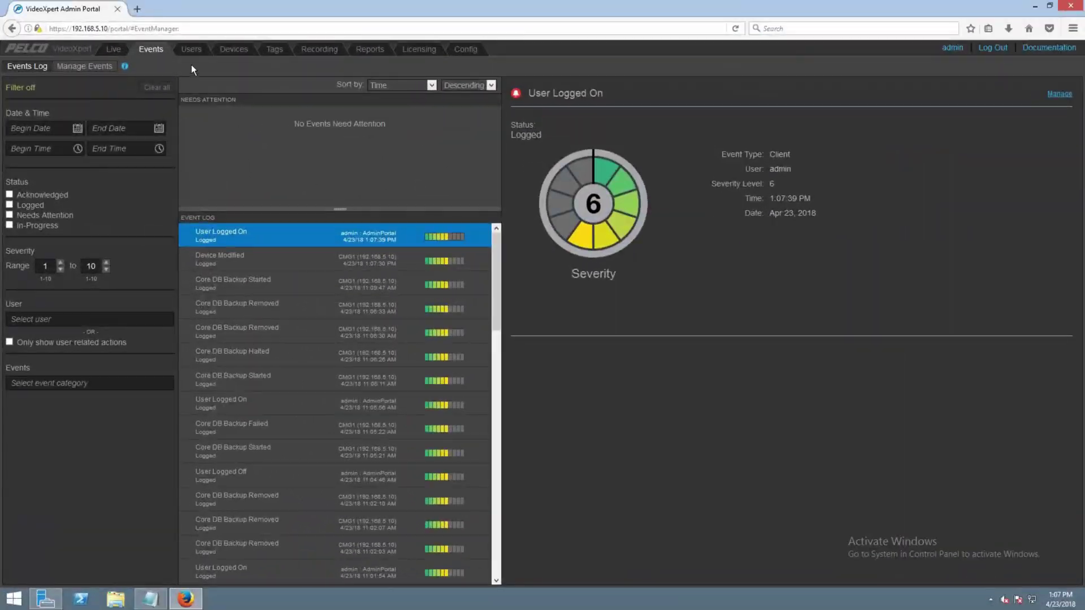
# - Look over the Users and Roles pages, then view CMG1's details in Devices
pyautogui.click(191, 50)
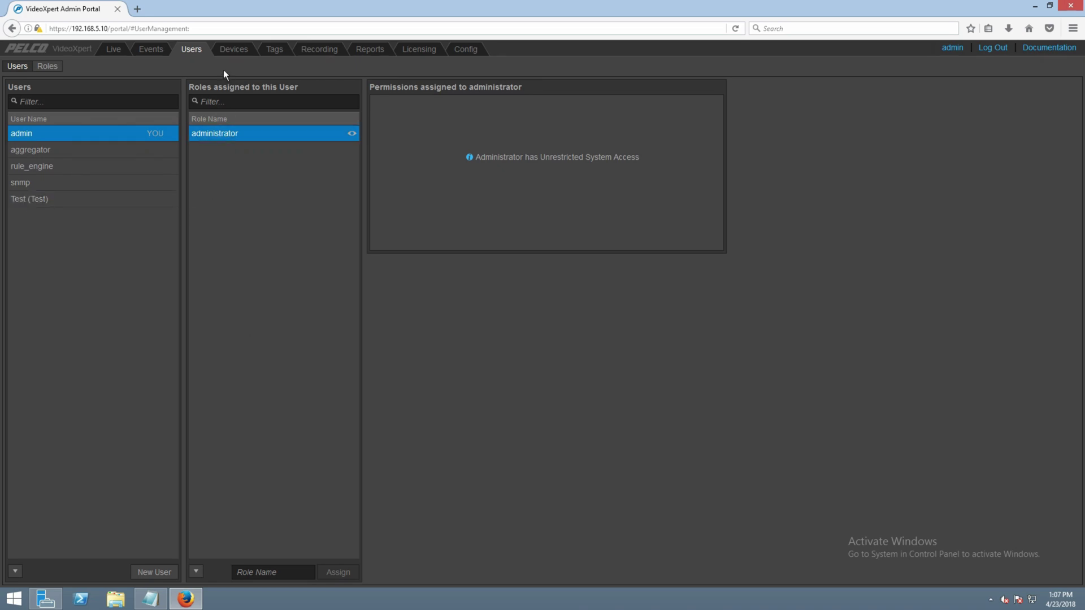
pyautogui.click(46, 66)
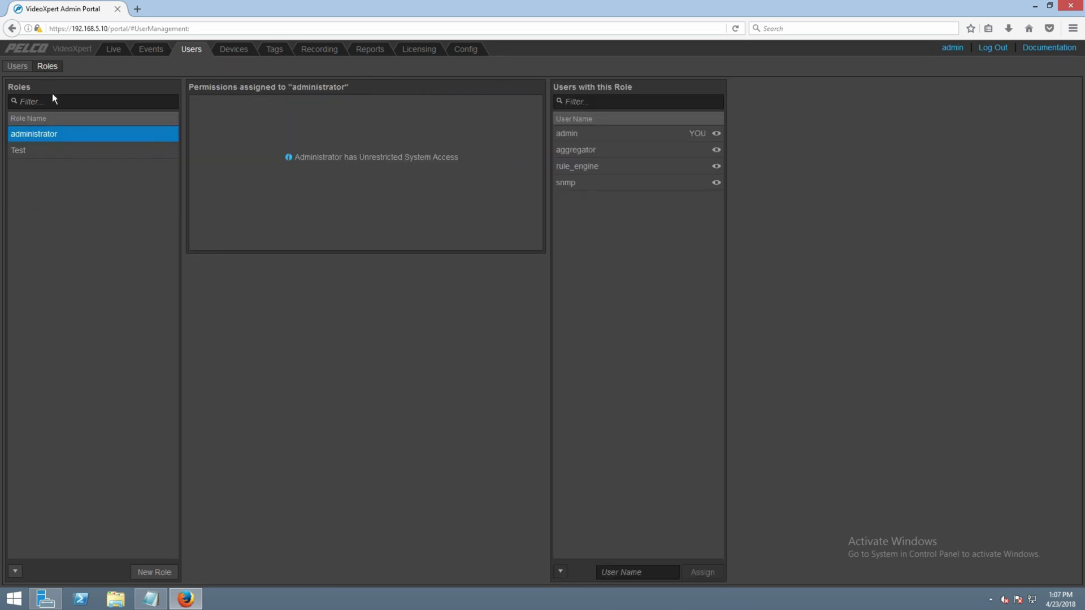
pyautogui.click(227, 51)
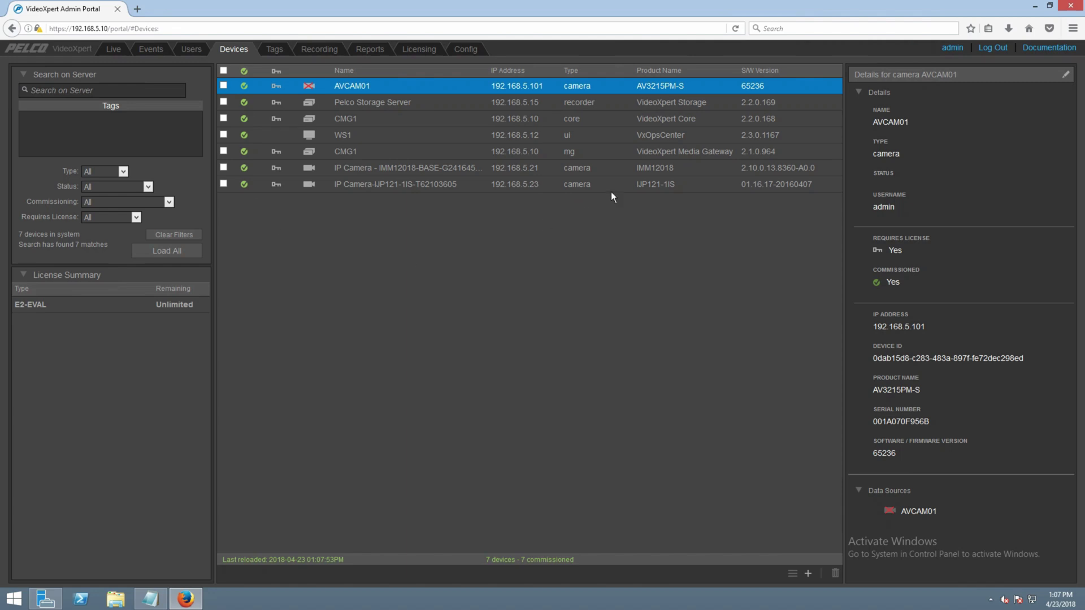
pyautogui.click(610, 155)
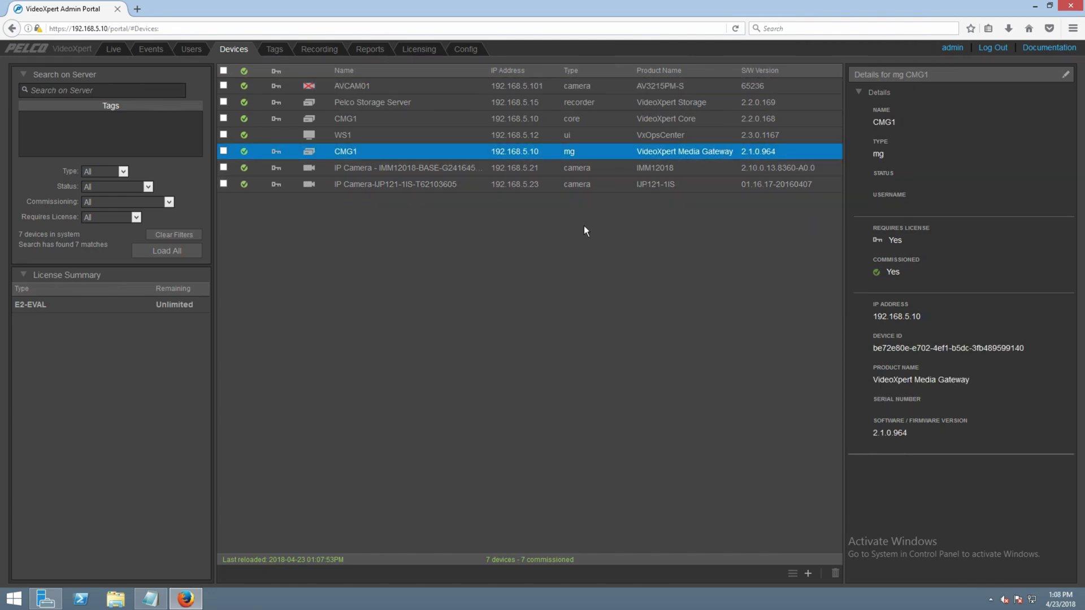
# - Tick the CMG1 media gateway and delete it with the trash icon
pyautogui.click(224, 151)
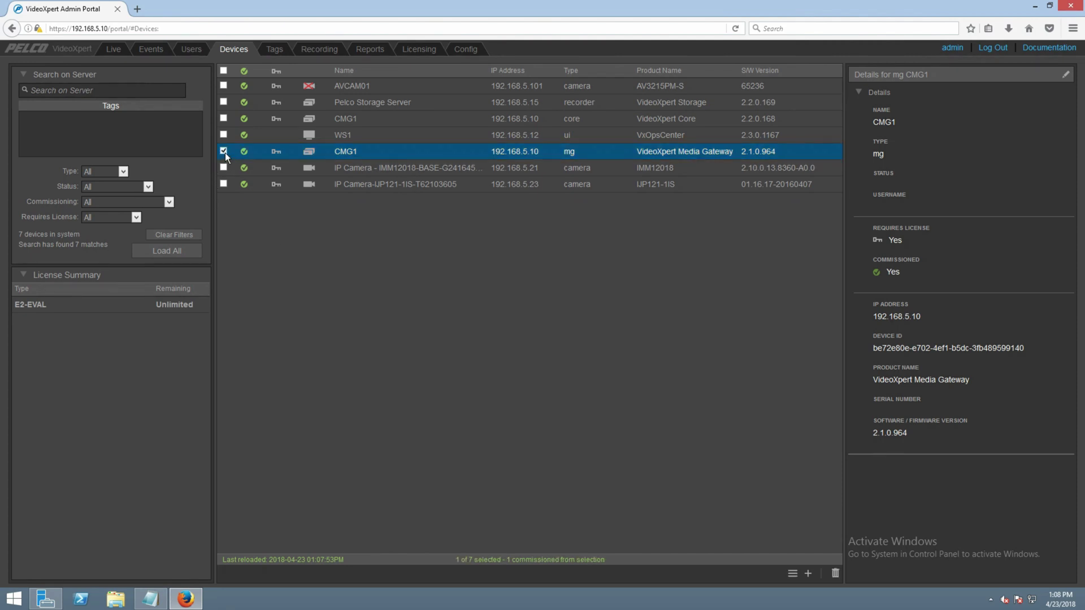
pyautogui.click(834, 573)
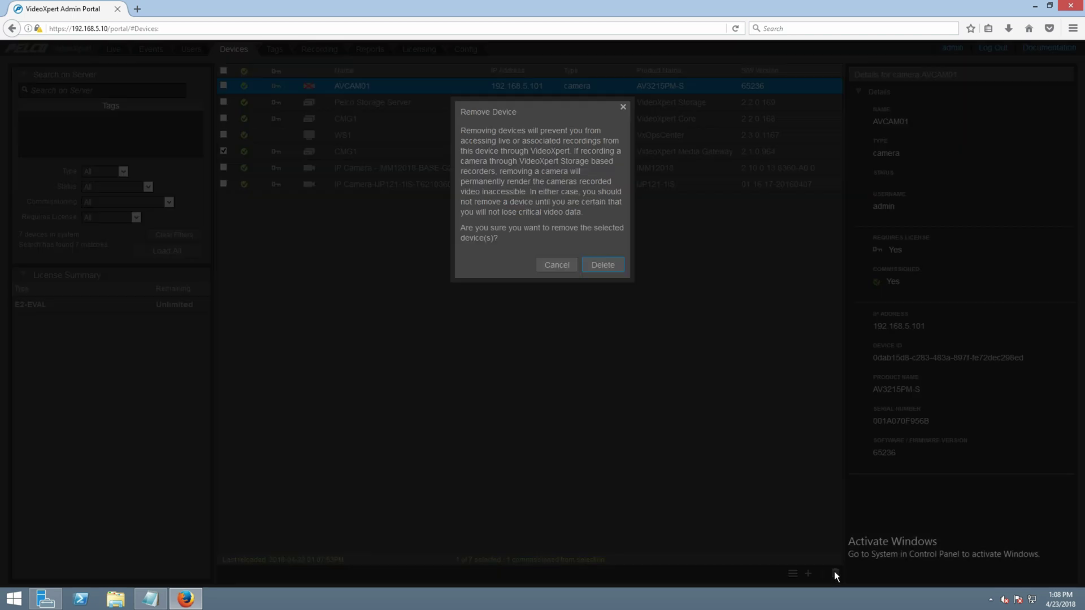
pyautogui.click(599, 272)
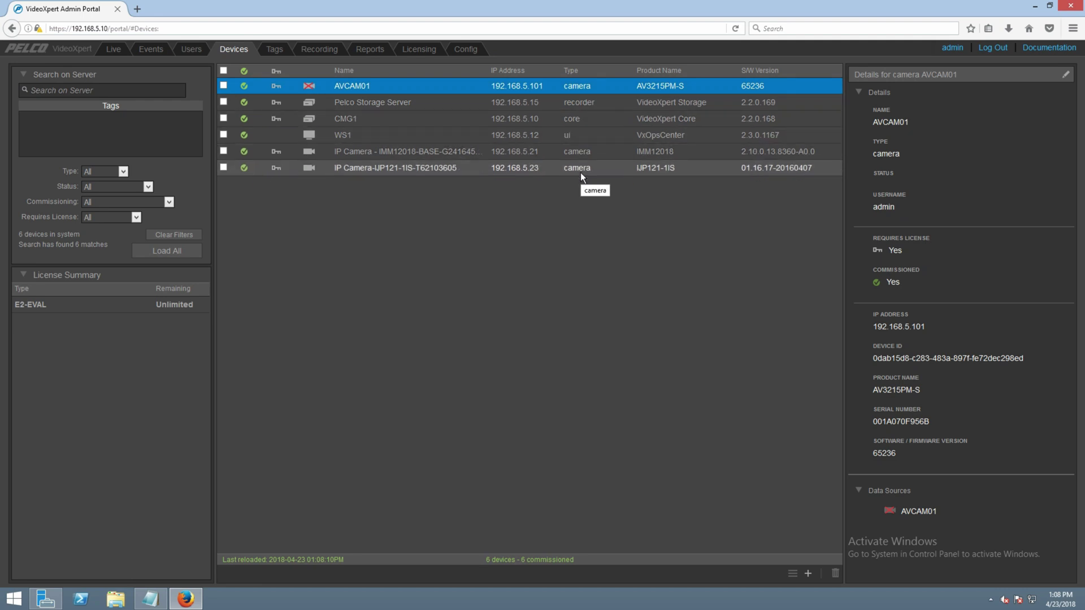
# - Save Media Gateway IP 192.168.5.10 with commissioning ticked, then verify CMG1 in Devices
pyautogui.click(465, 50)
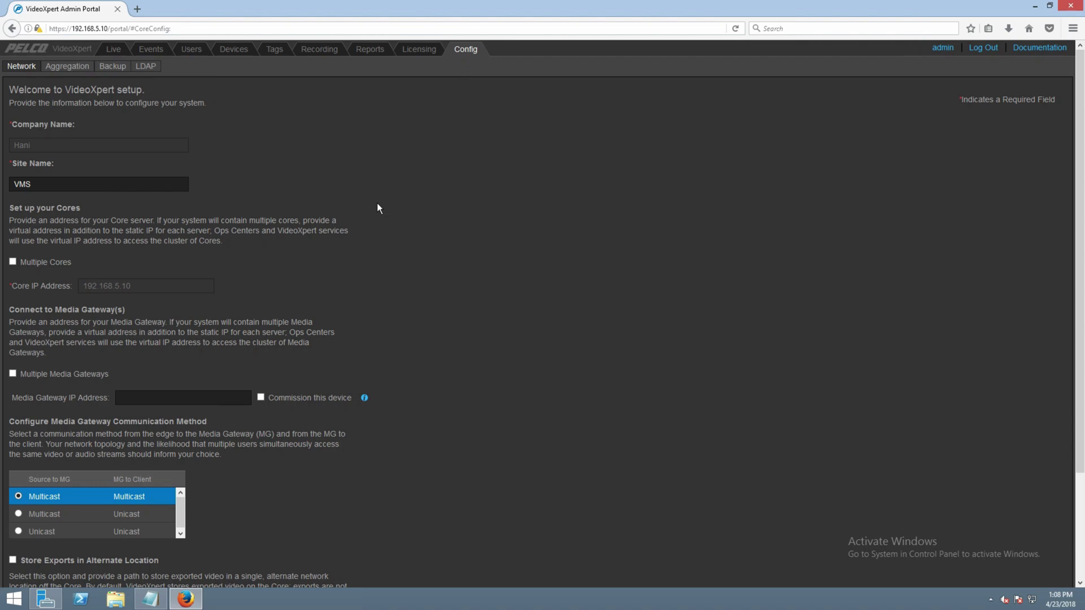
pyautogui.click(222, 401)
pyautogui.write('192.168.5.10')
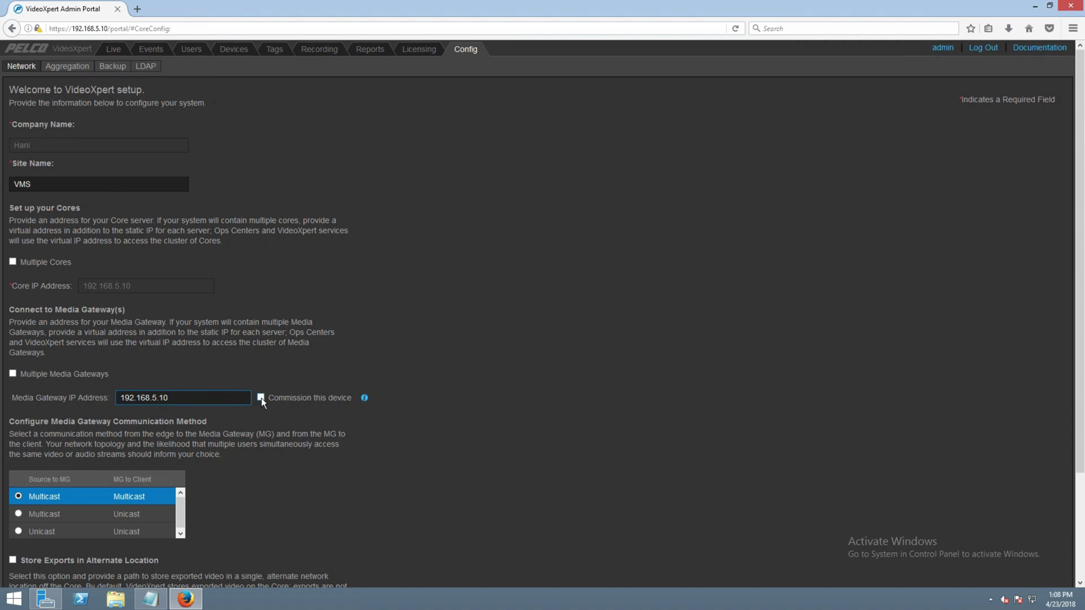
pyautogui.click(261, 398)
pyautogui.scroll(-3, 583, 392)
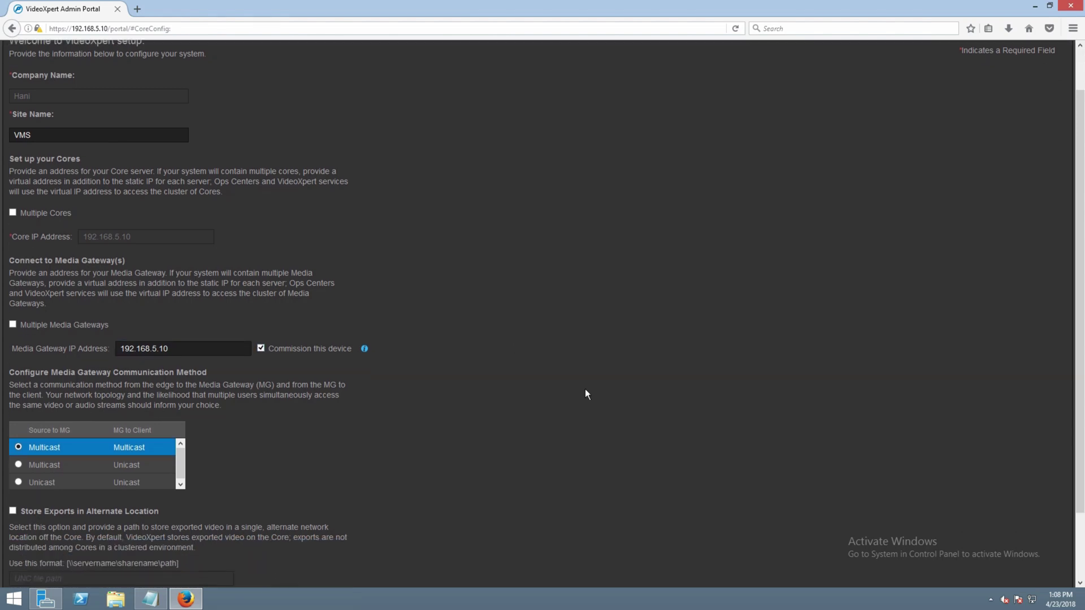
pyautogui.click(306, 567)
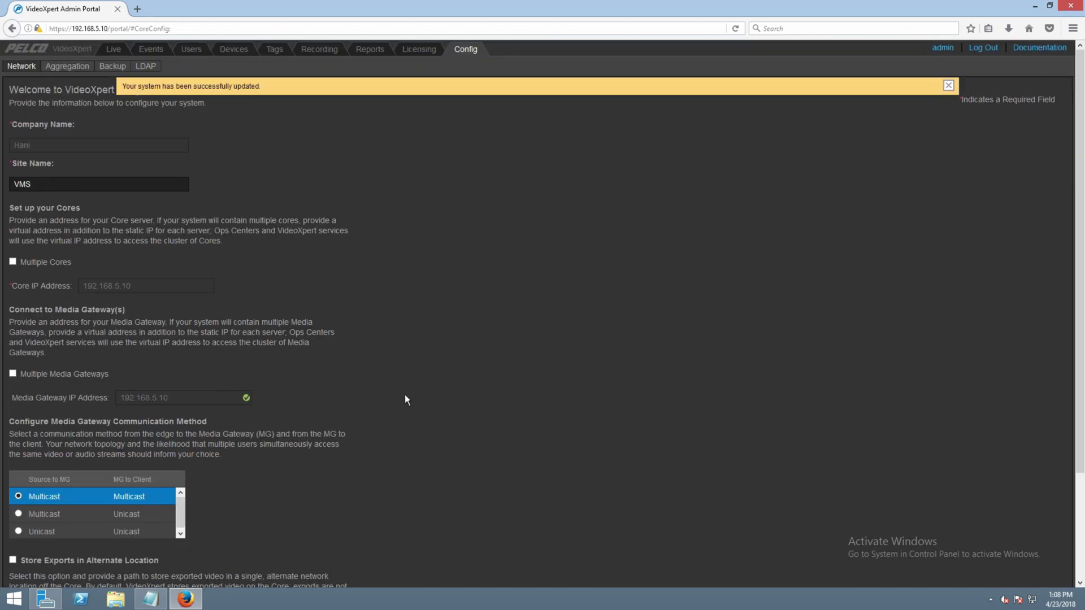
pyautogui.click(231, 50)
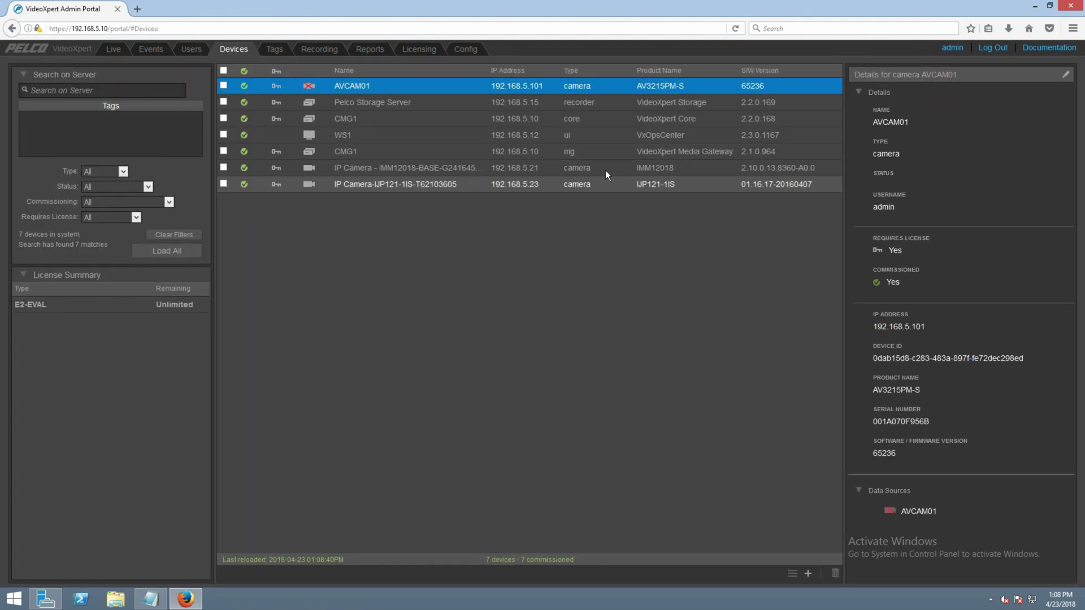
pyautogui.click(572, 152)
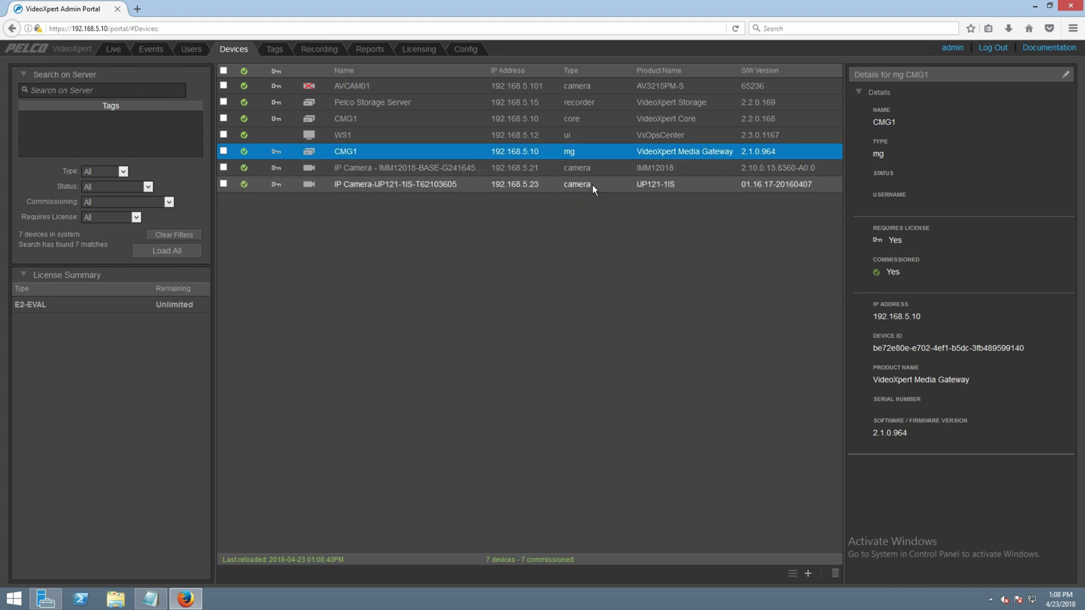